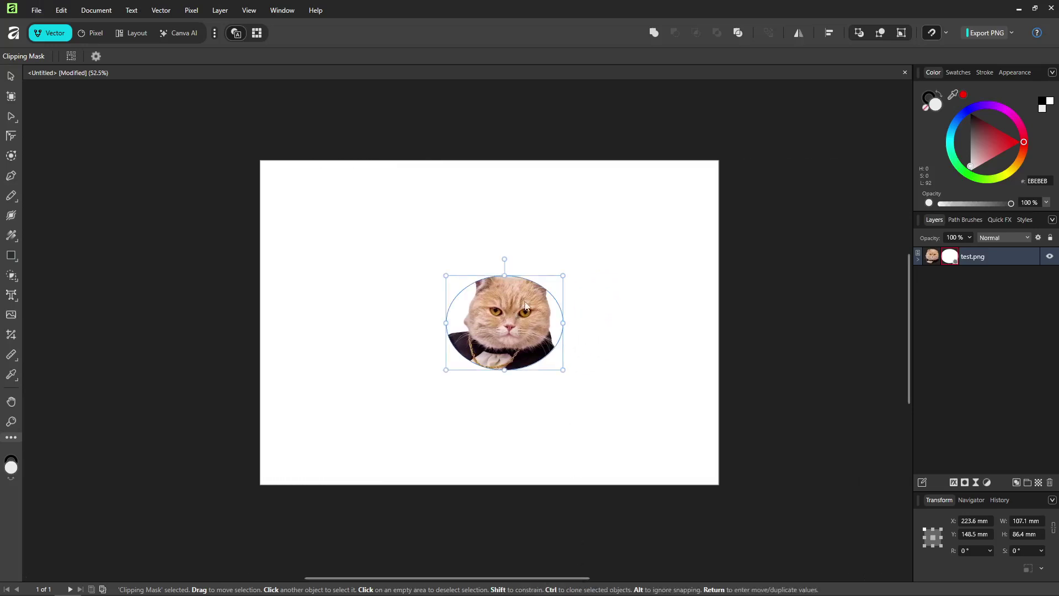
- Enlarge the elliptical clipping mask to about 286 × 179 mm and centre it around the whole cat
drag(562, 275, 622, 239)
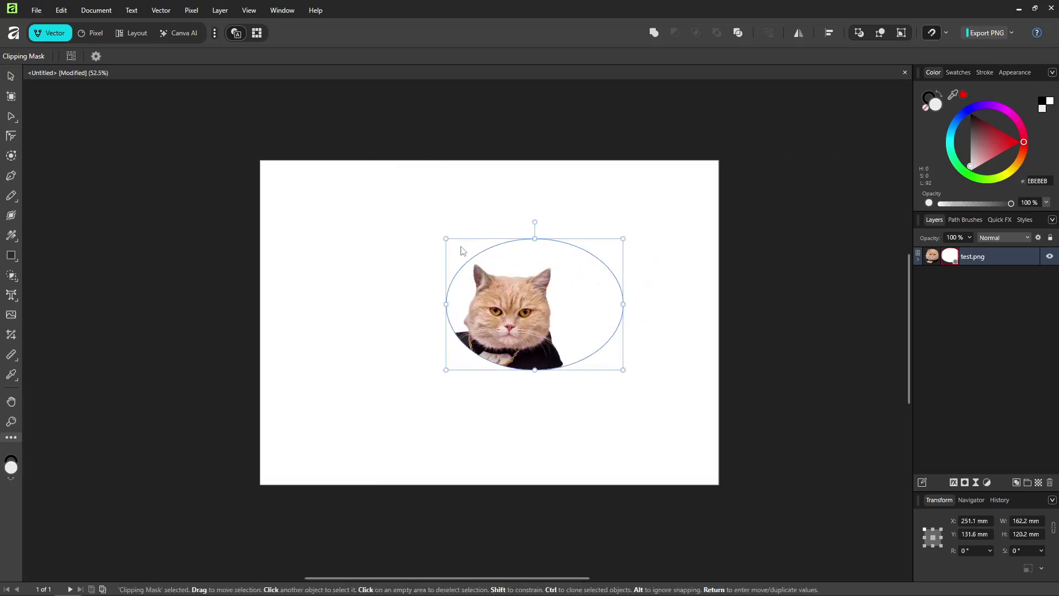
drag(445, 237, 387, 219)
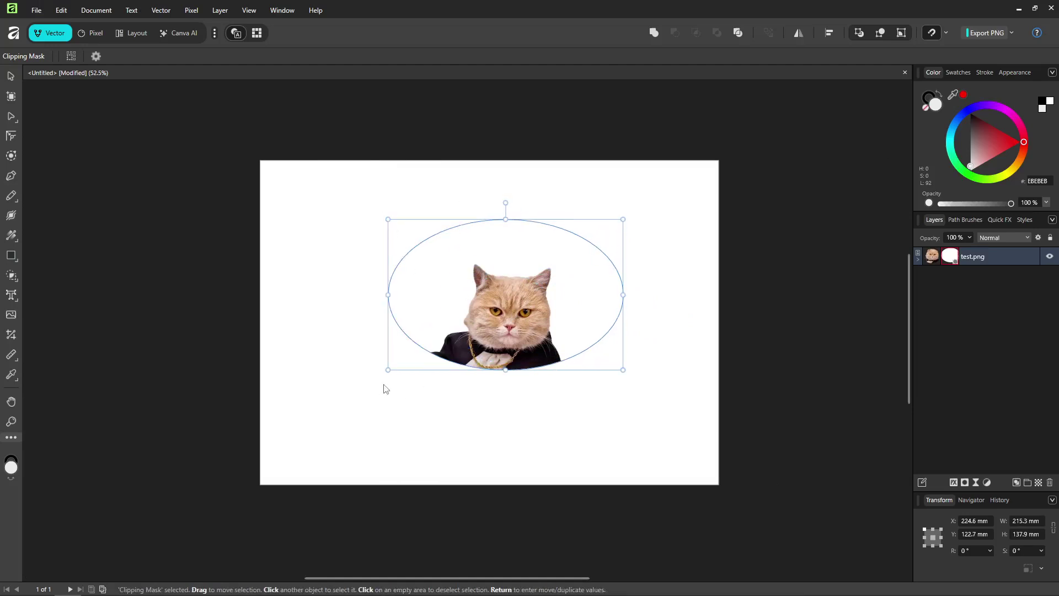
drag(388, 368, 311, 413)
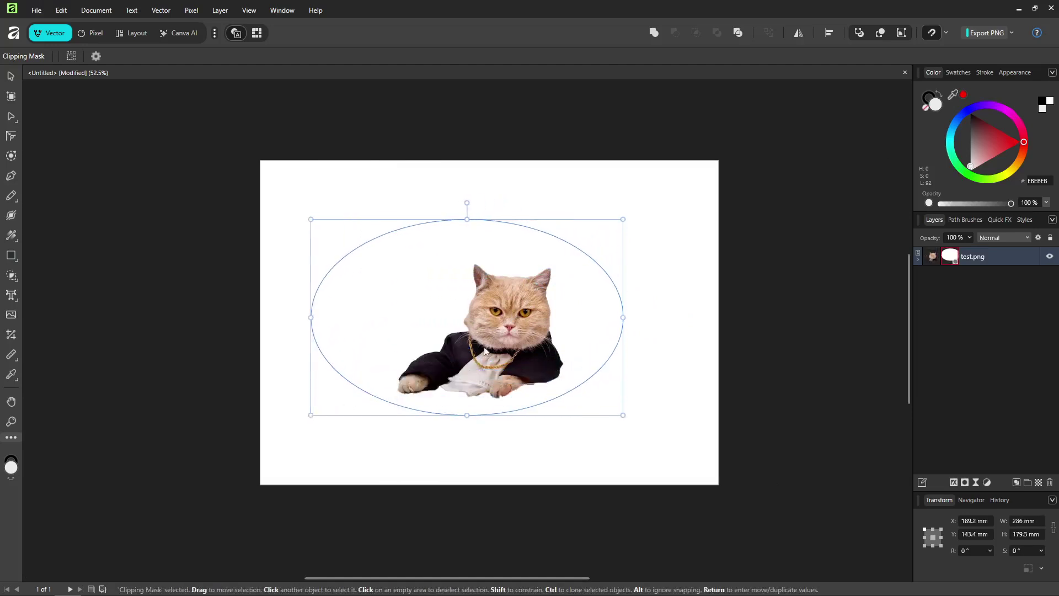
drag(487, 346, 525, 354)
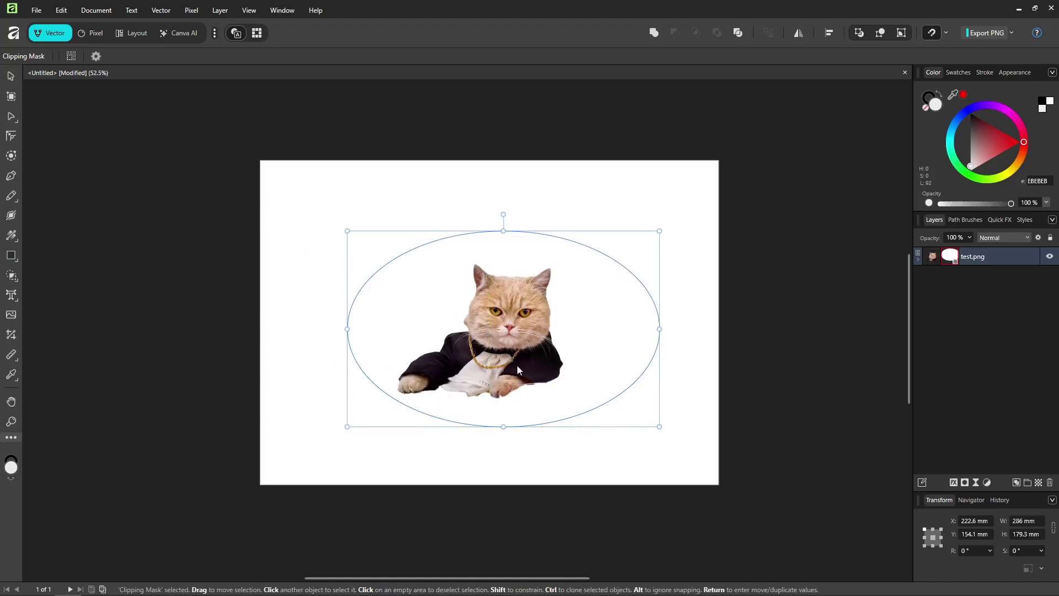
click(508, 482)
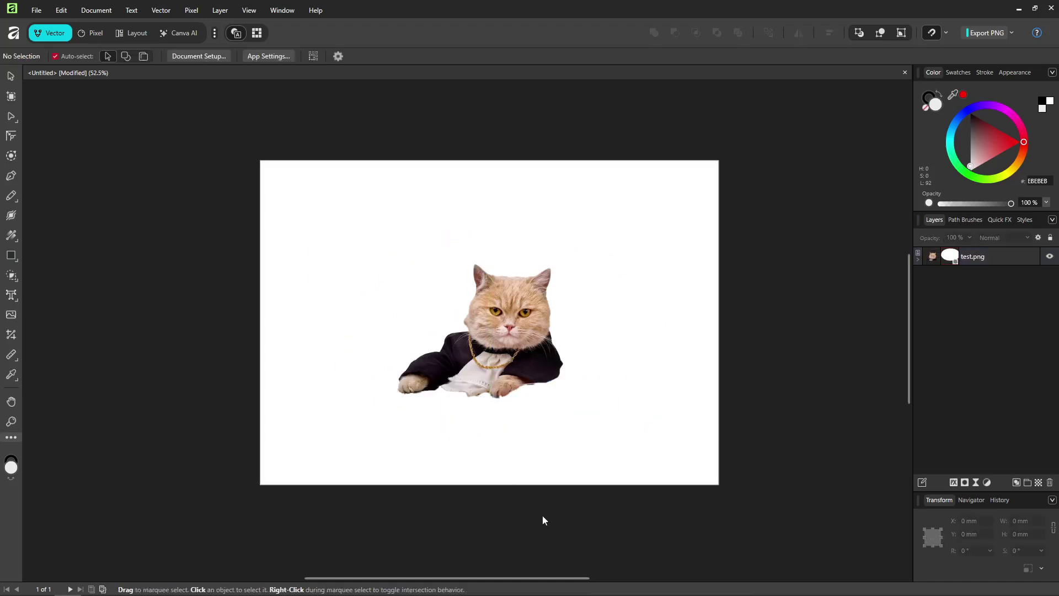
- Select the masked cat image and open the export settings with the SVG (digital - small size) preset
click(474, 343)
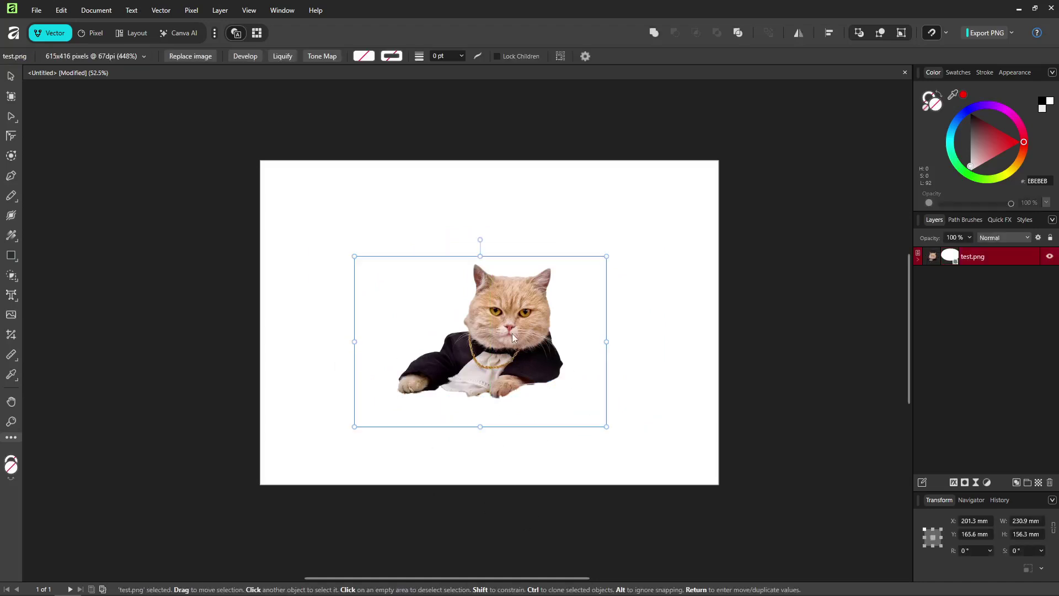
click(628, 350)
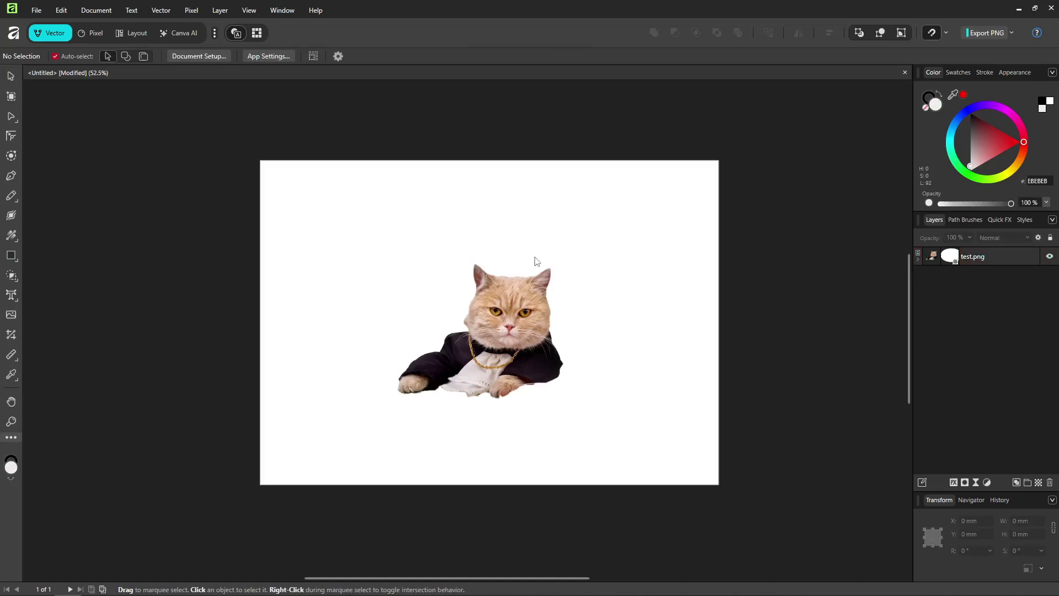
click(519, 333)
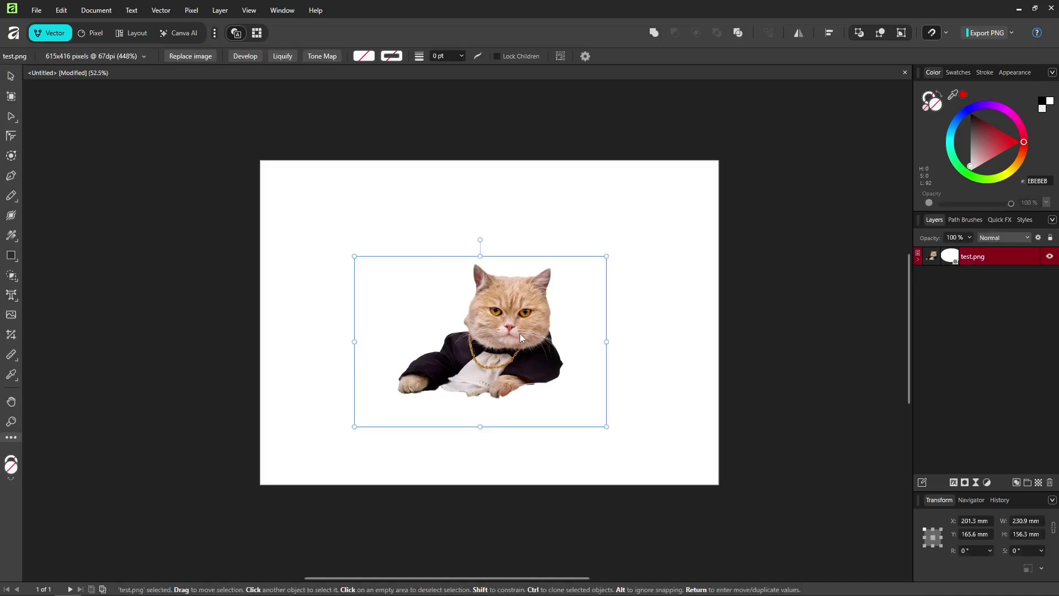
click(37, 7)
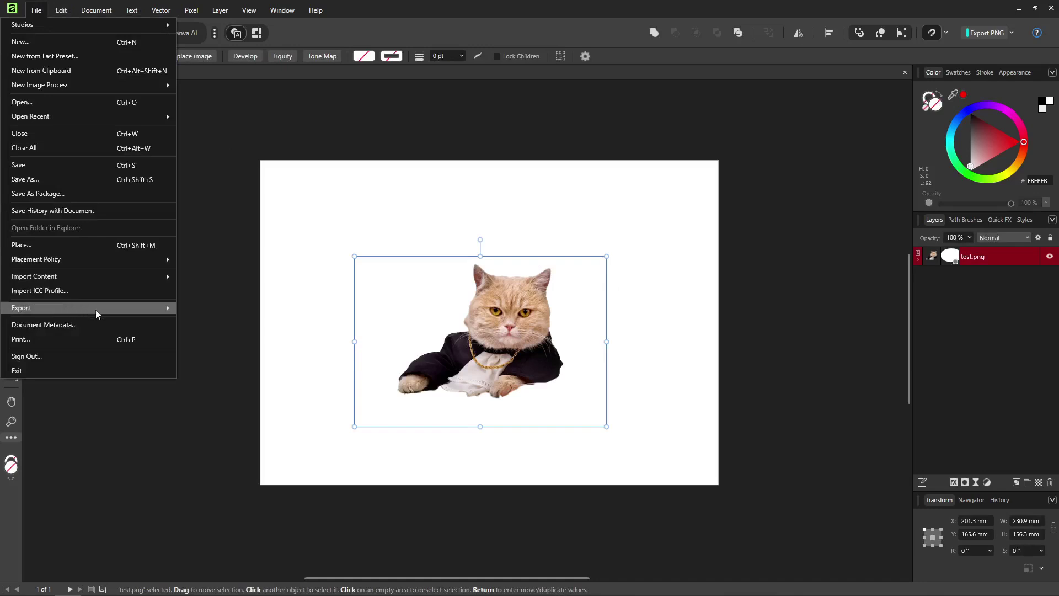
click(191, 307)
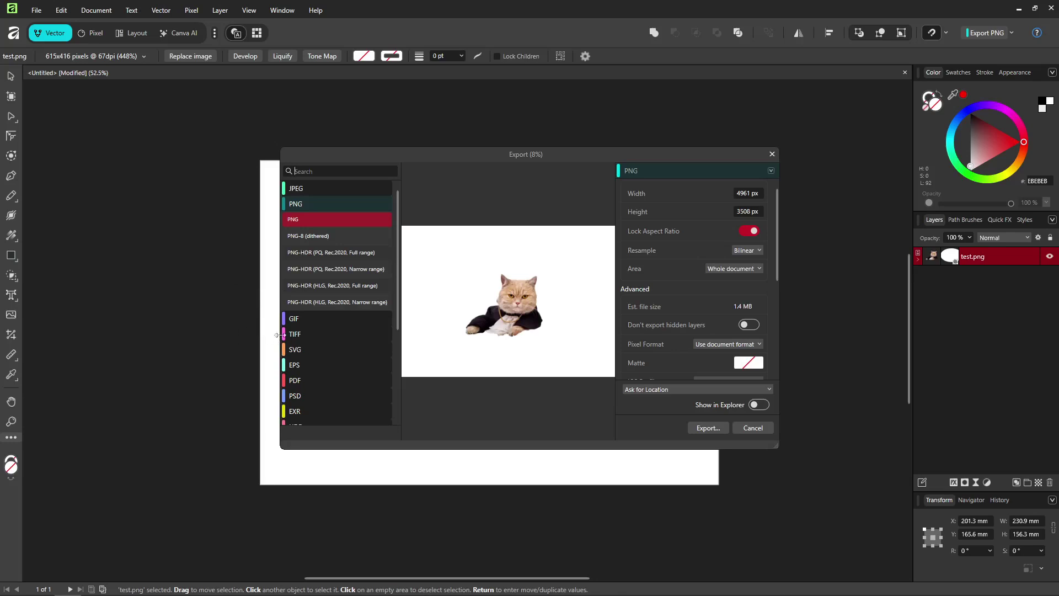
click(288, 350)
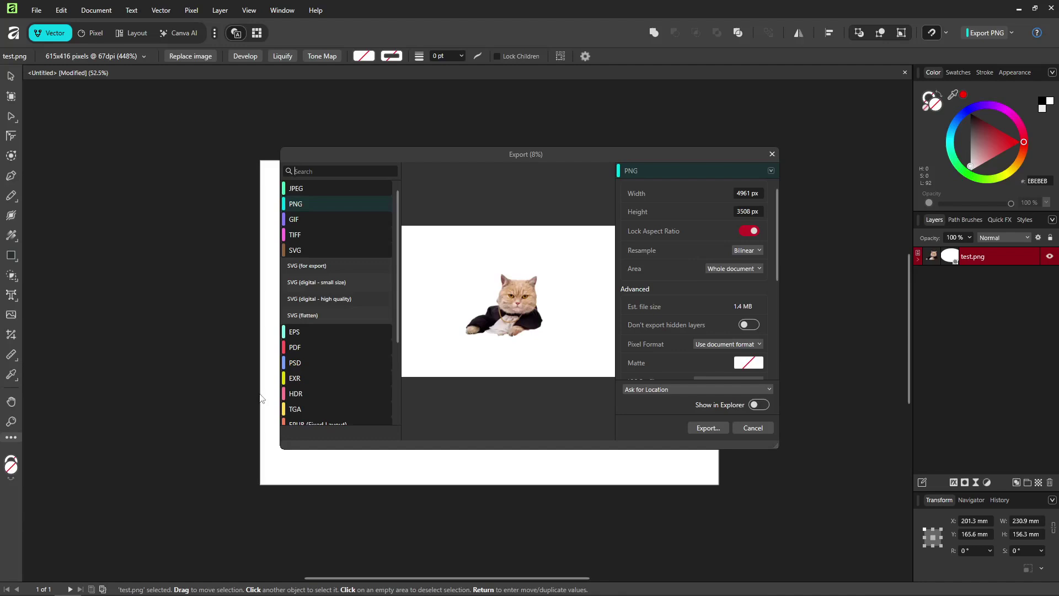
click(309, 284)
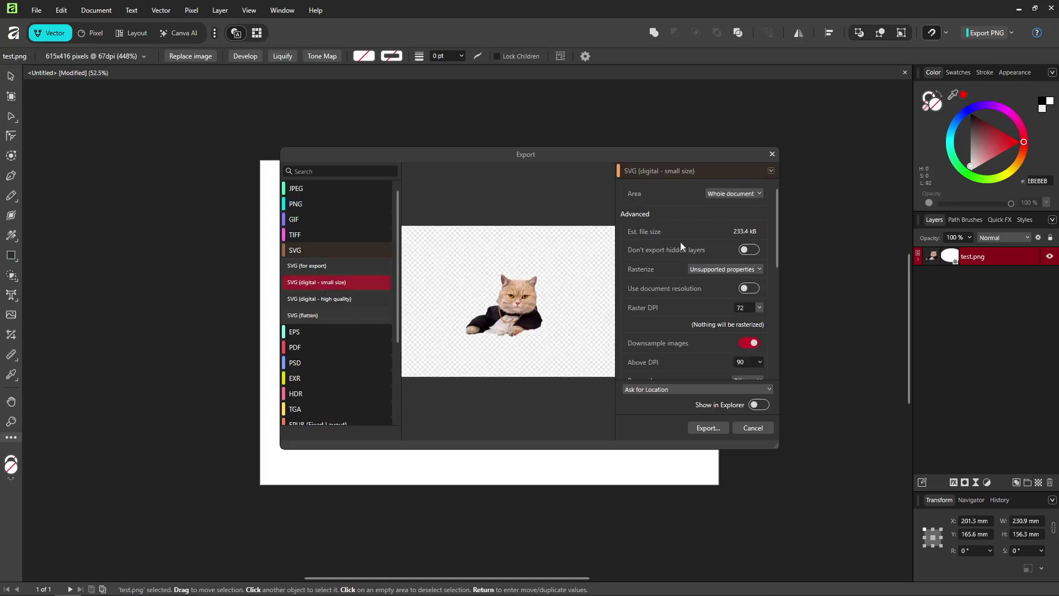
- Enable exporting text as curves in the SVG export settings
scroll(674, 325, down, 1)
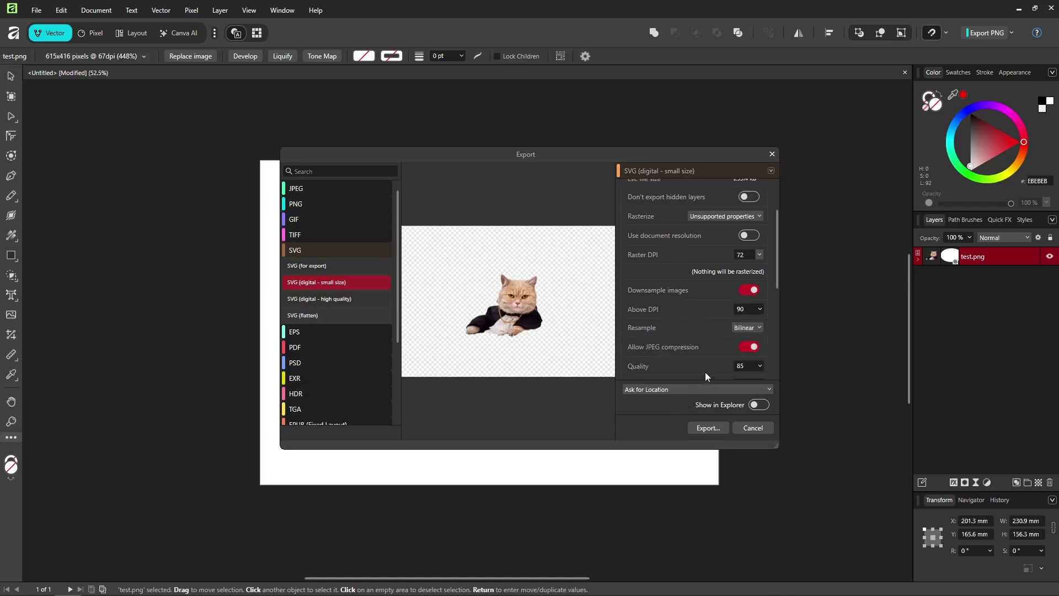
scroll(704, 359, down, 2)
scroll(696, 347, down, 1)
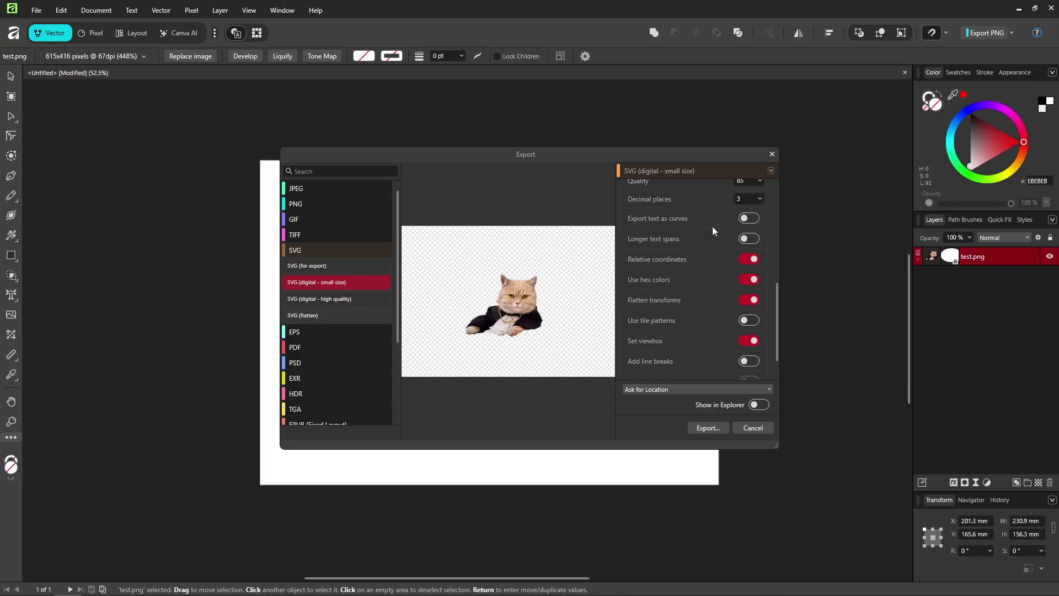
click(747, 218)
- Set the SVG export's Raster DPI to 73 and the Above DPI threshold for downsampling images to 89
scroll(671, 243, up, 2)
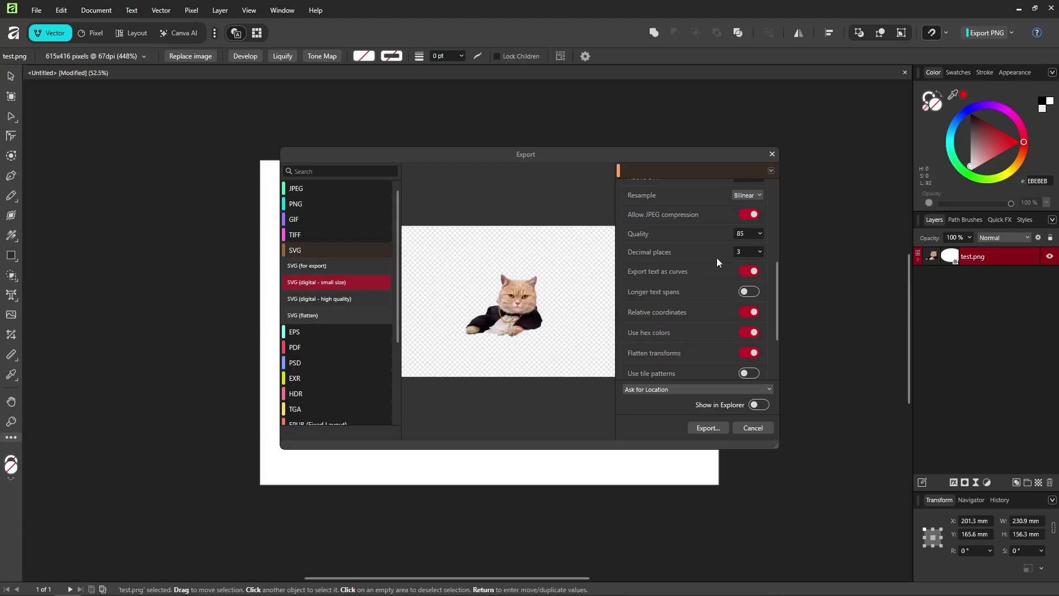
scroll(716, 249, down, 3)
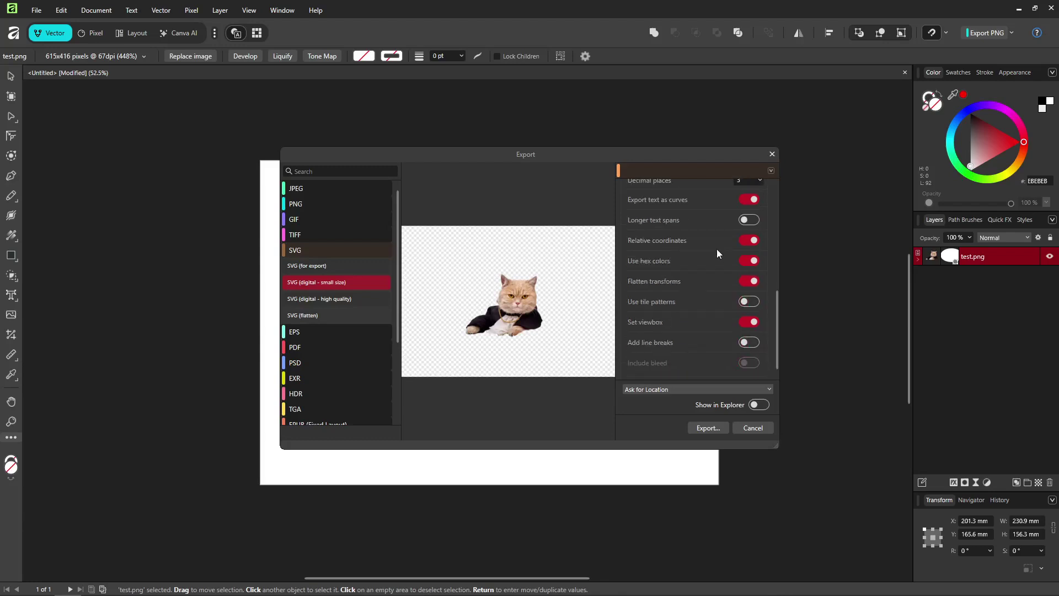
scroll(699, 280, up, 3)
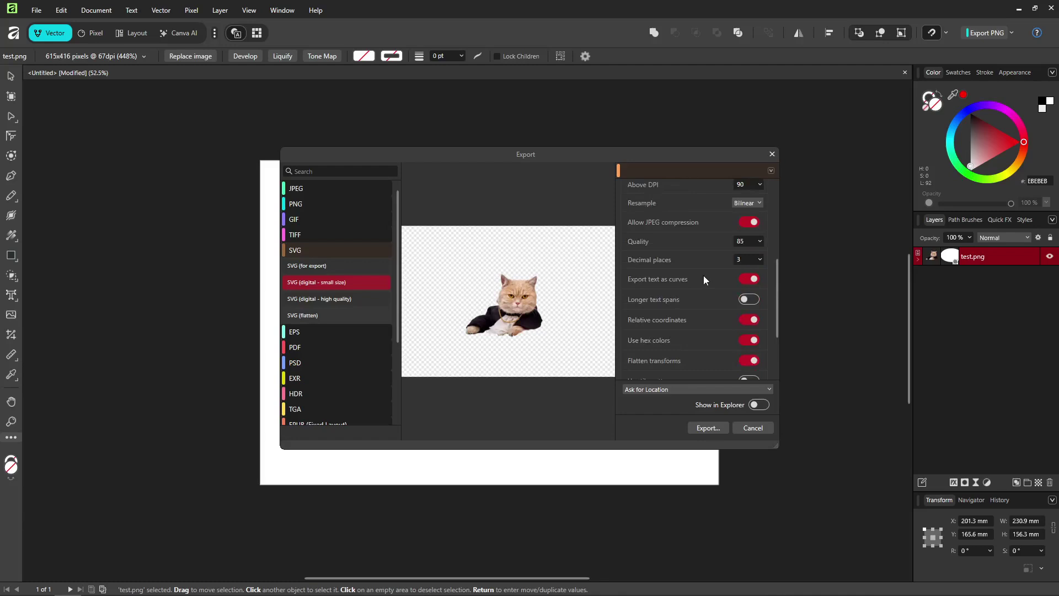
scroll(703, 279, up, 2)
scroll(720, 303, up, 3)
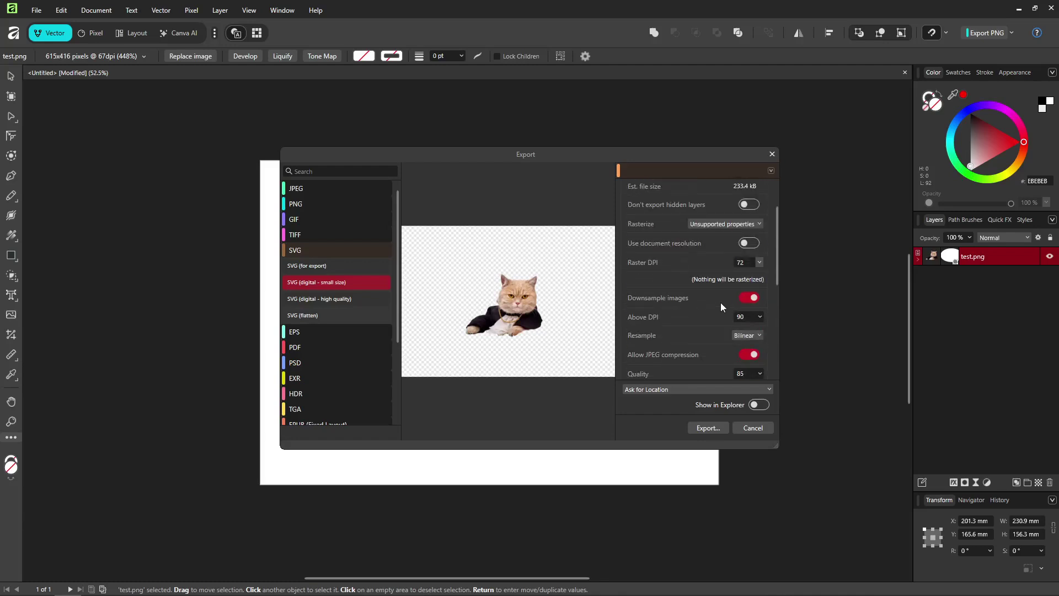
scroll(715, 315, up, 2)
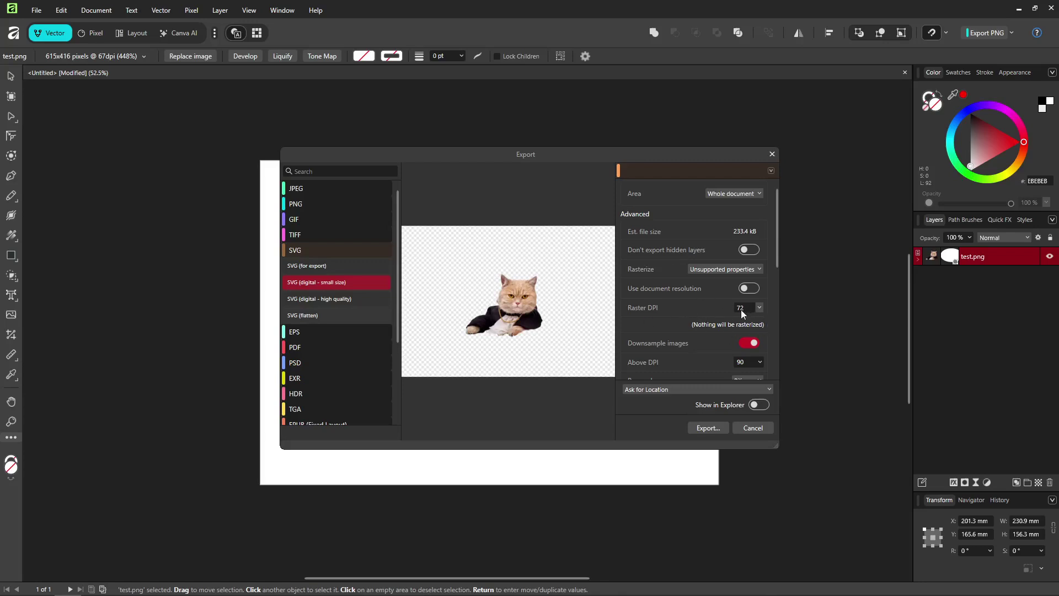
scroll(743, 310, down, 1)
scroll(755, 359, down, 1)
scroll(748, 305, up, 2)
scroll(716, 335, down, 1)
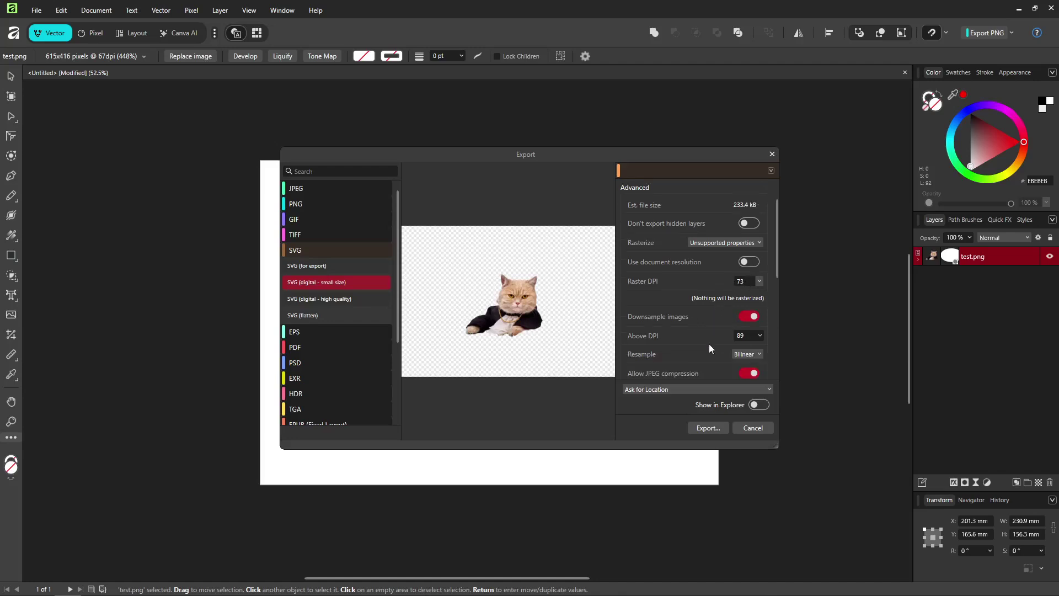
- Check the remaining SVG options and start the export, asking for a save location
scroll(708, 352, down, 1)
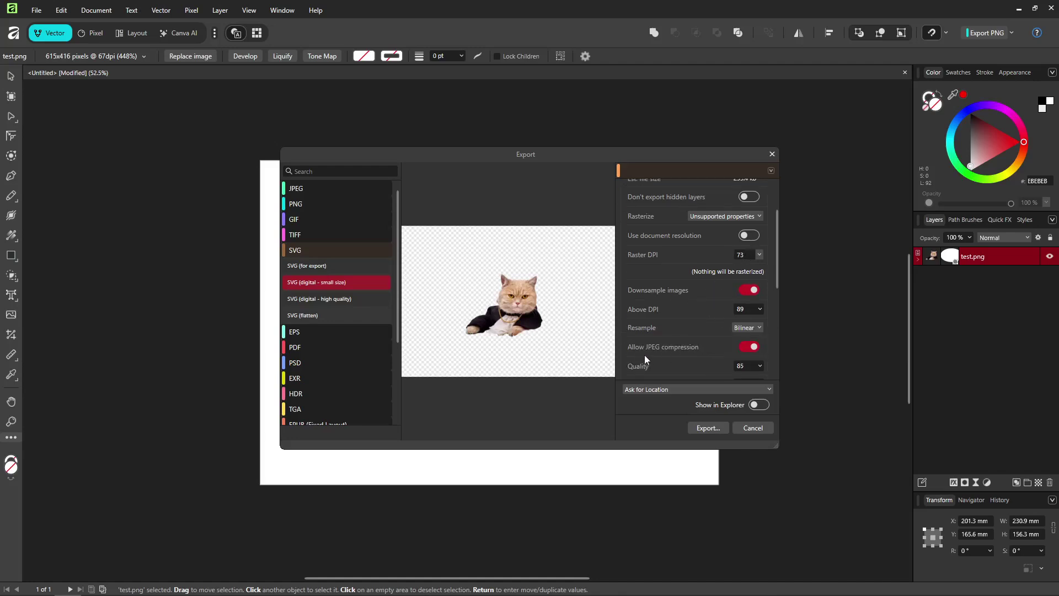
scroll(654, 353, down, 1)
scroll(660, 356, down, 1)
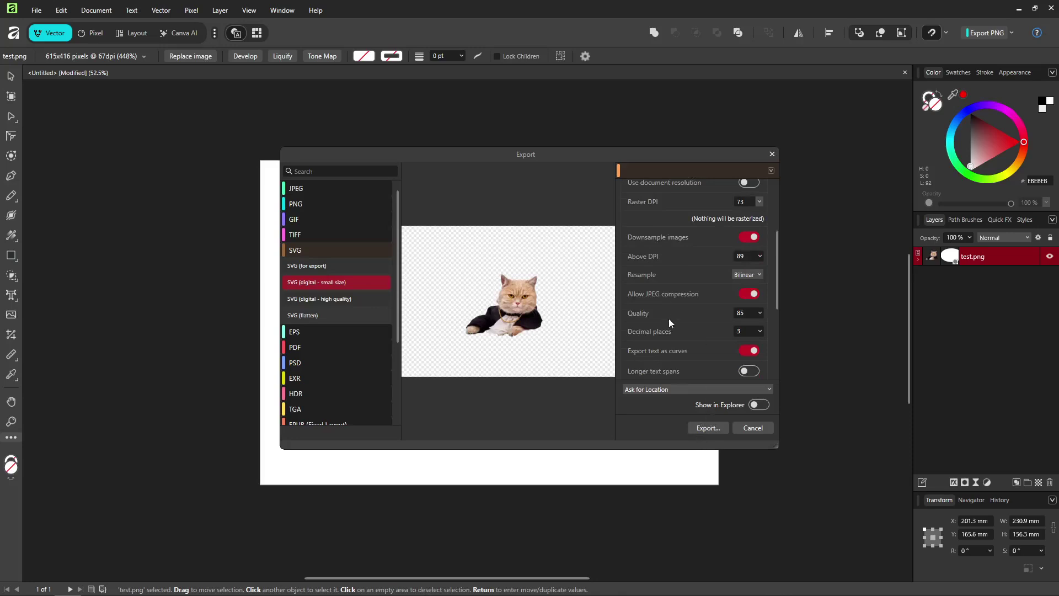
scroll(670, 323, down, 5)
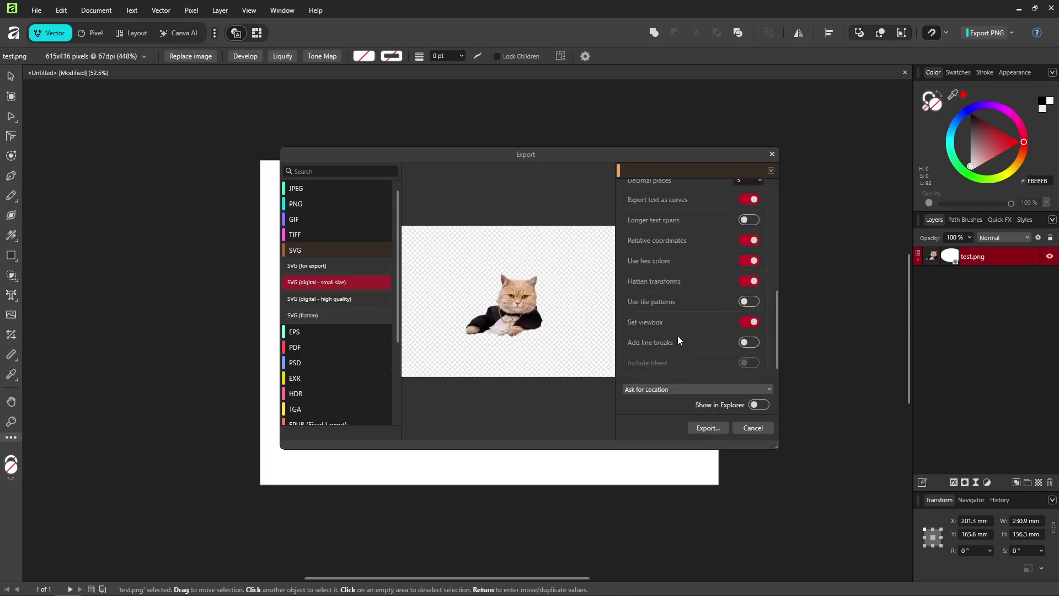
click(715, 429)
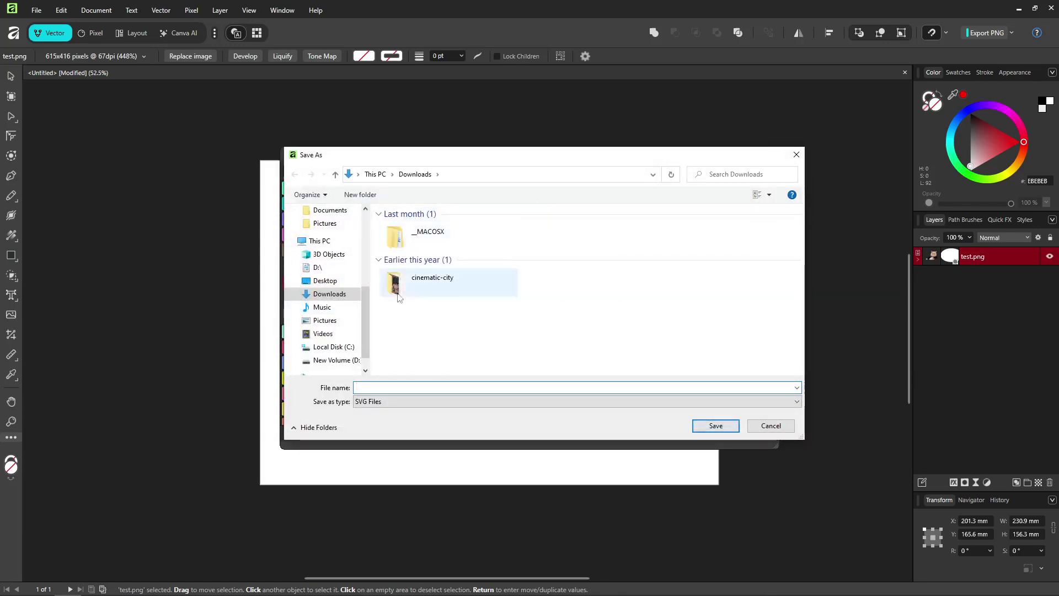